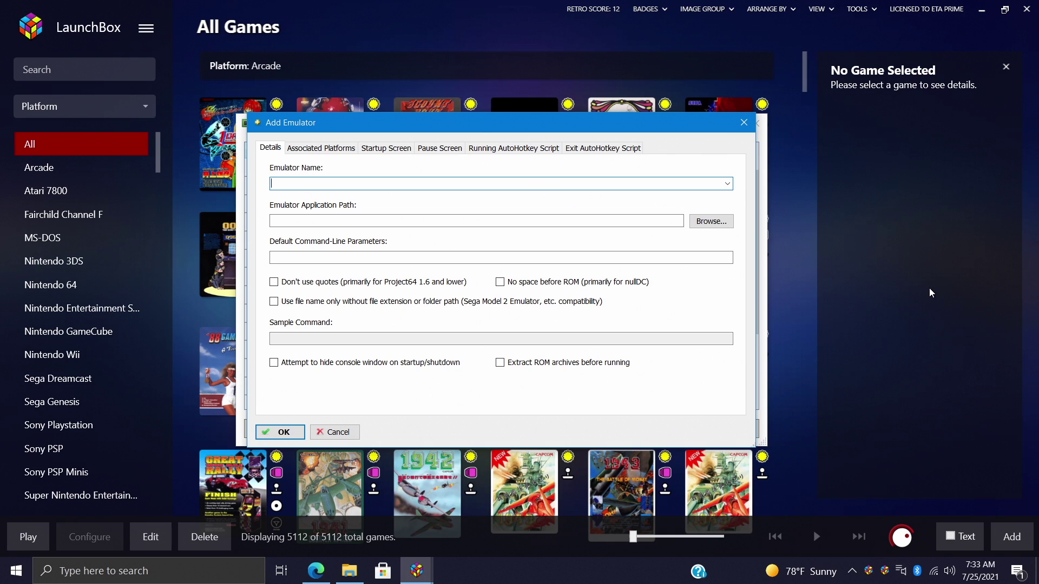
Step: Leave the Emulator Name list without picking a name and cancel the Add Emulator dialog
click(728, 184)
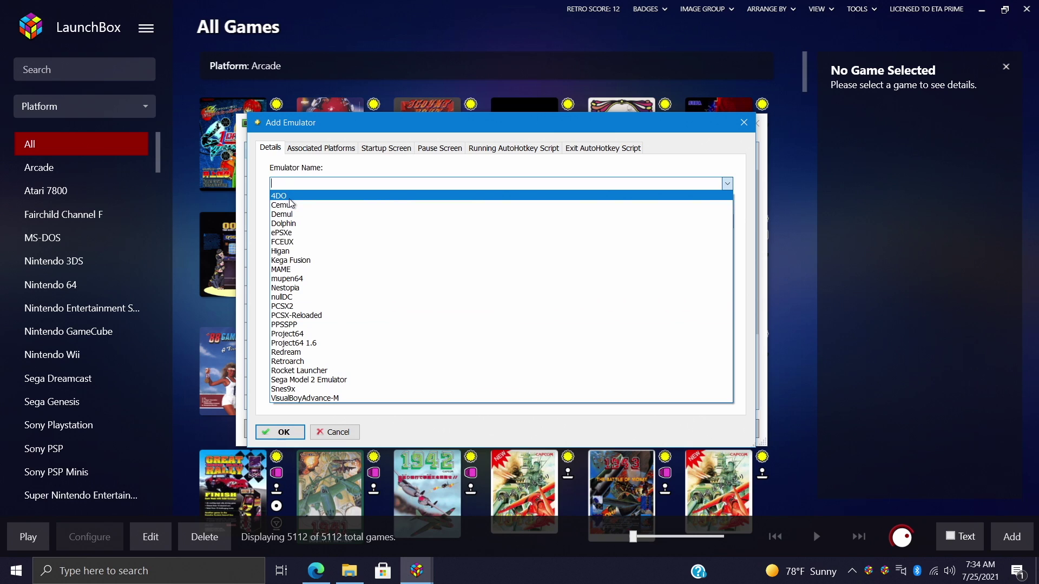
click(832, 287)
click(729, 185)
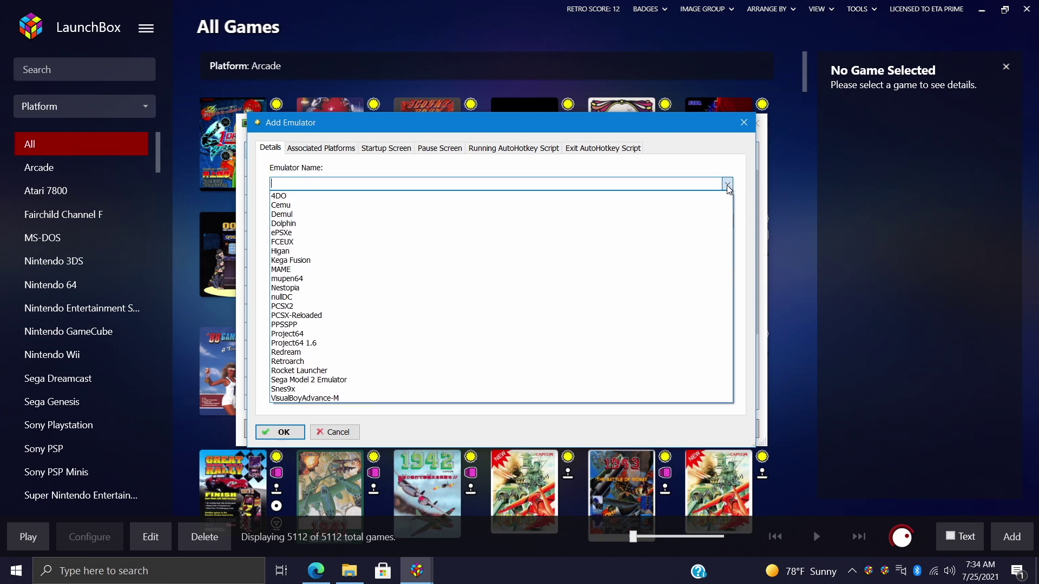
click(842, 277)
click(744, 123)
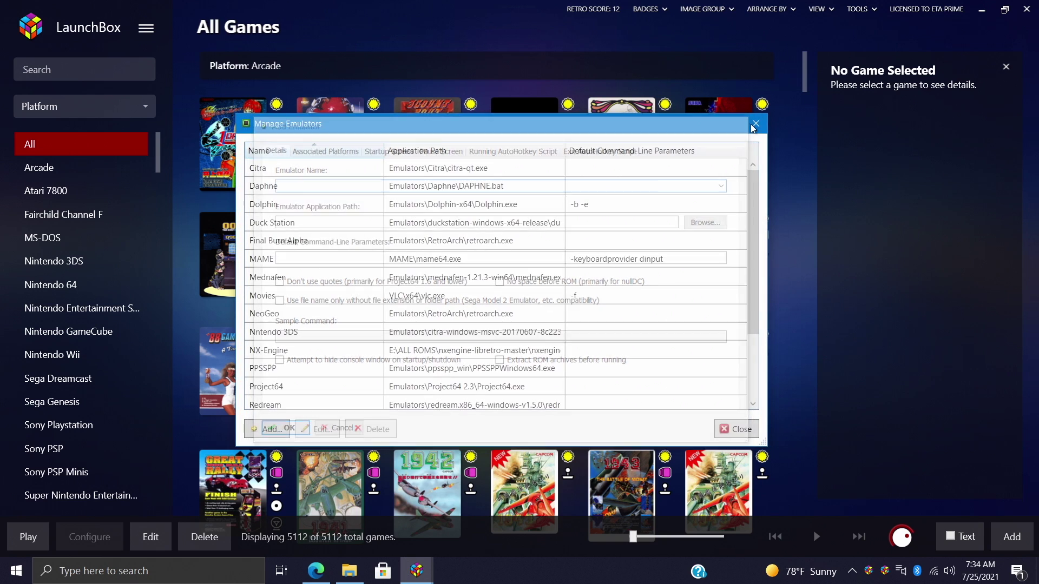
Step: Close Manage Emulators, minimize LaunchBox, and restore the Edge forum page of command-line parameters
click(757, 123)
click(985, 10)
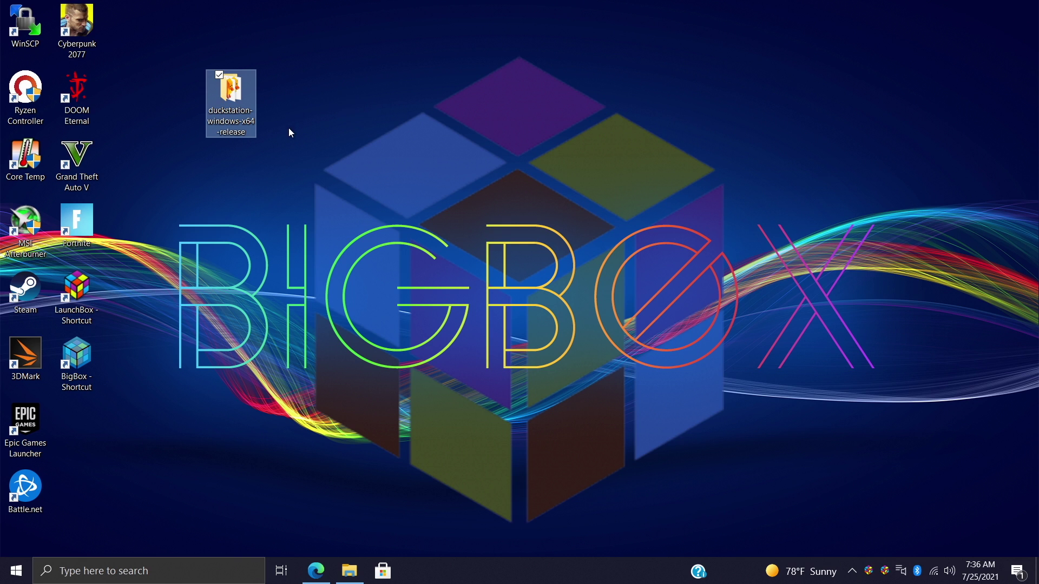
click(279, 164)
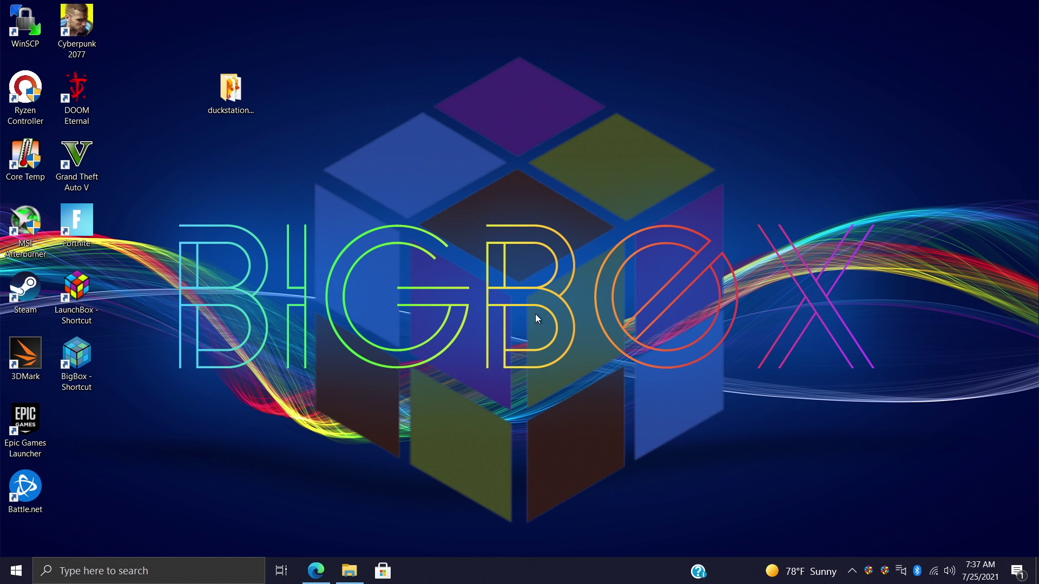
click(318, 572)
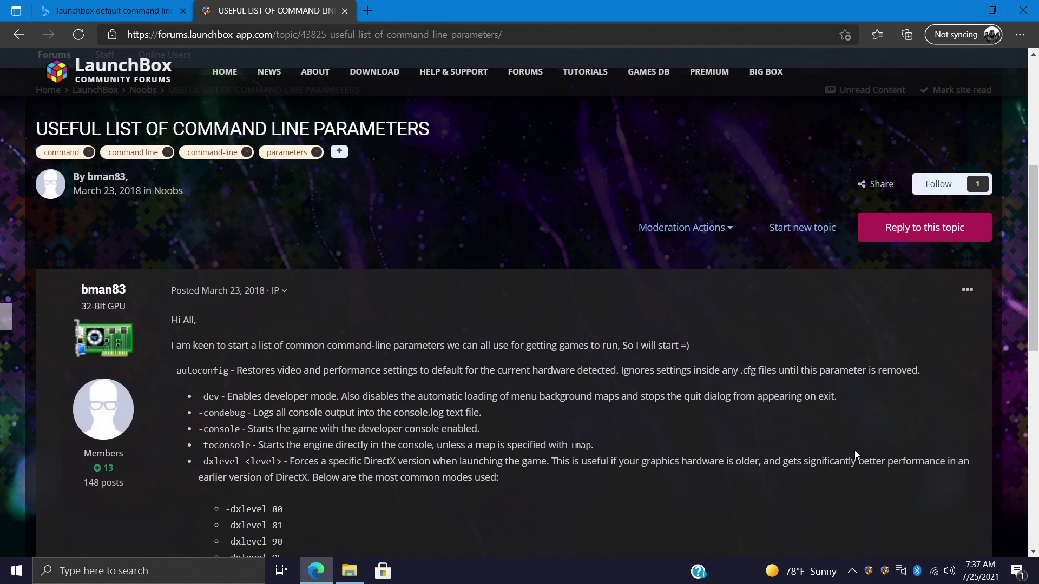
Step: Select the -fullscreen line in the forum post, then minimize Edge
scroll(854, 455, down, 3)
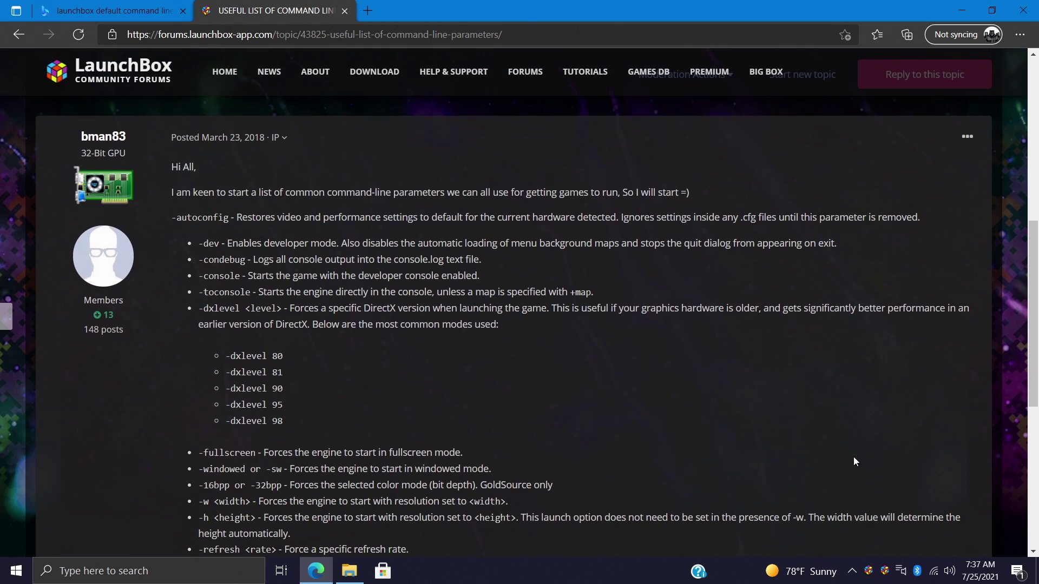
scroll(854, 459, down, 1)
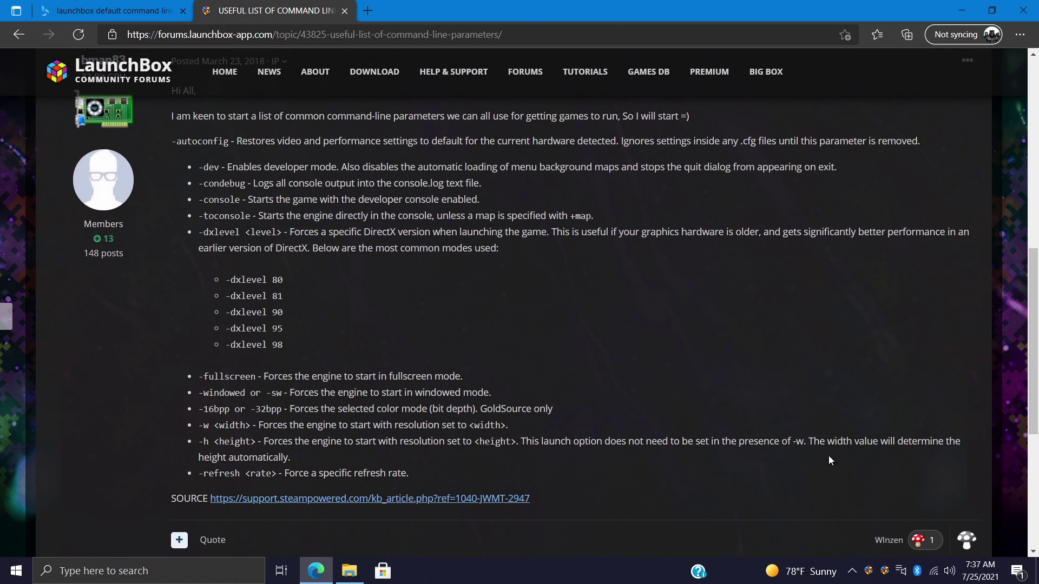
triple_click(223, 378)
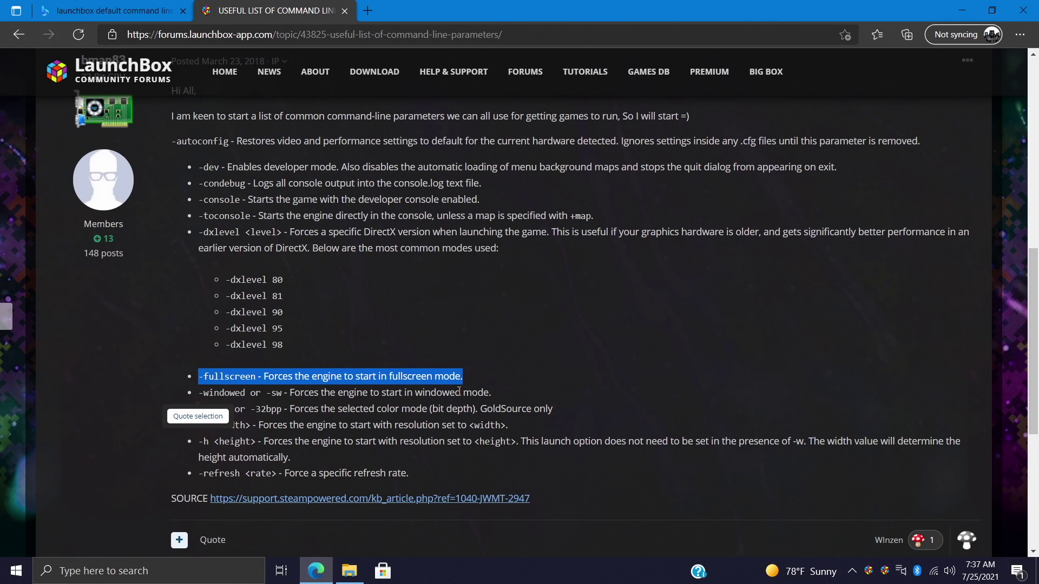
click(962, 10)
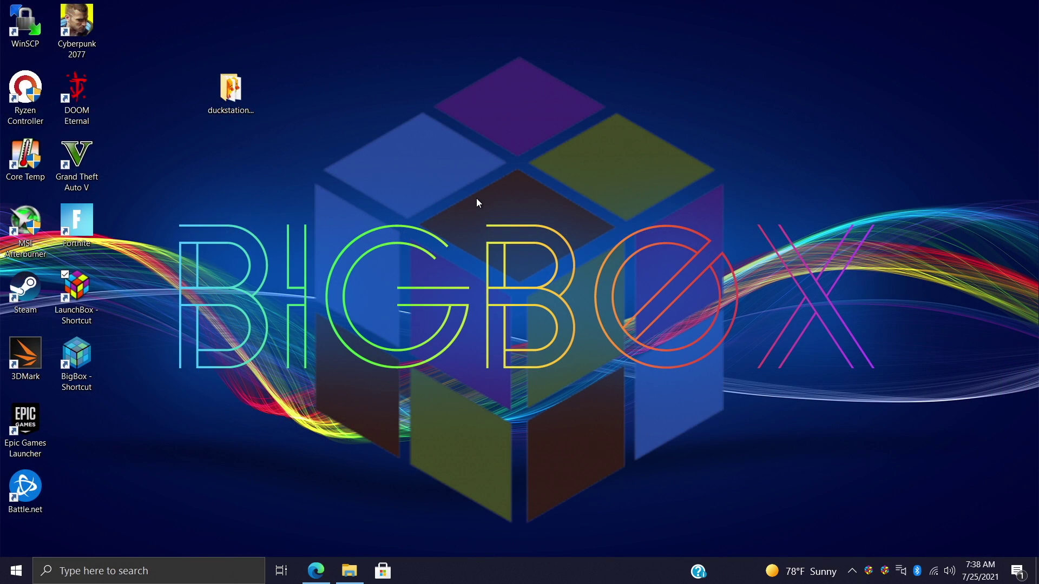
Step: Copy the duckstation-windows-x64-release folder into LaunchBox's Emulators folder, then minimize Explorer
double_click(232, 101)
drag(453, 86, 492, 43)
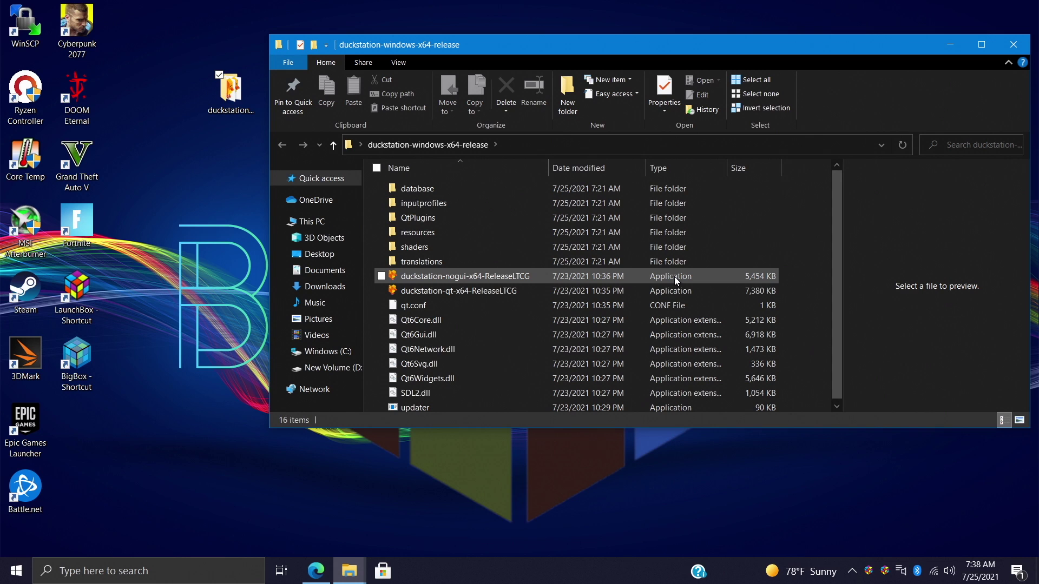
click(949, 45)
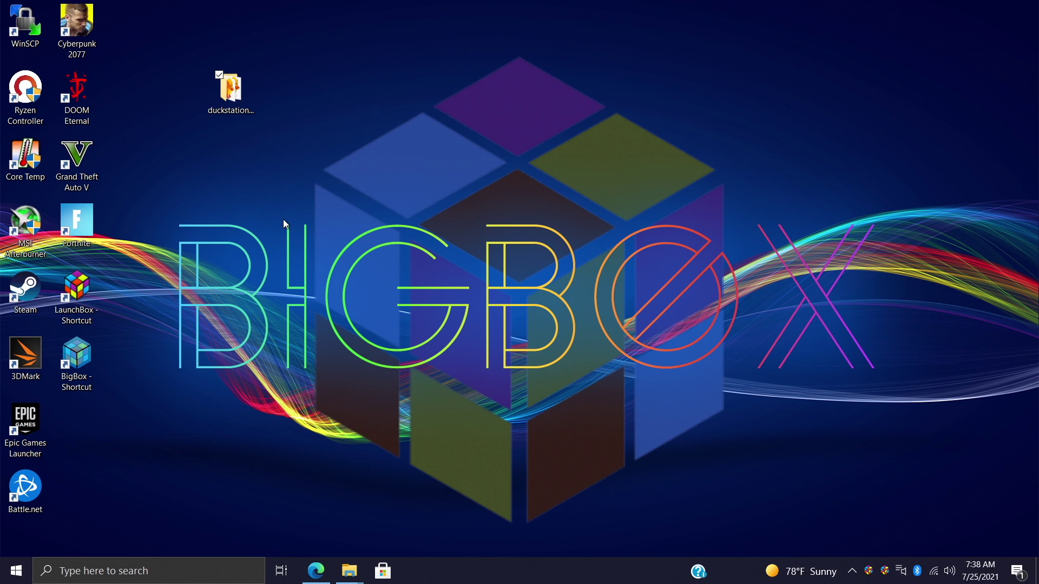
mouse_move(350, 571)
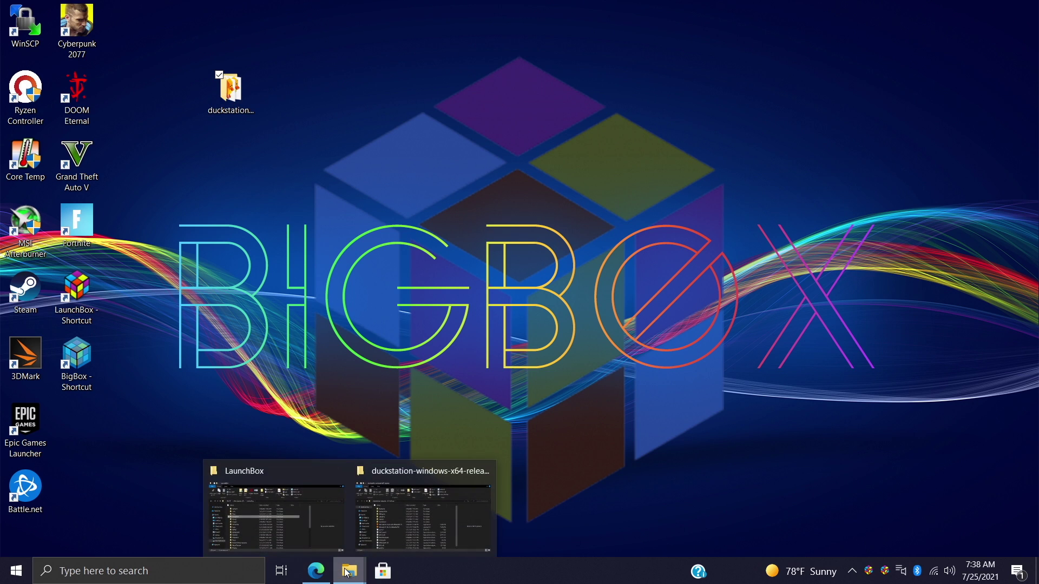
click(281, 515)
double_click(387, 267)
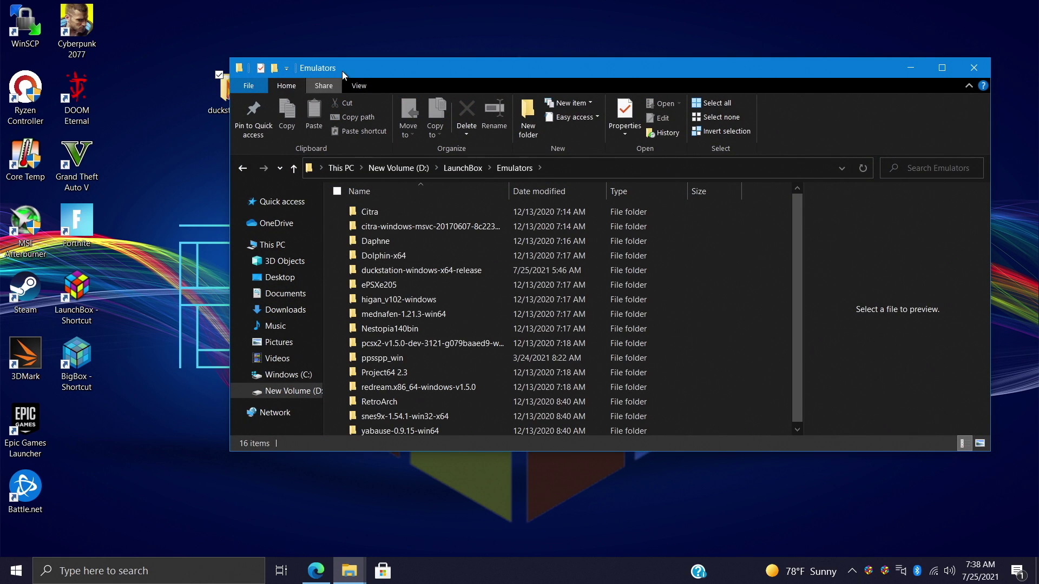
drag(348, 70, 385, 59)
drag(230, 92, 368, 327)
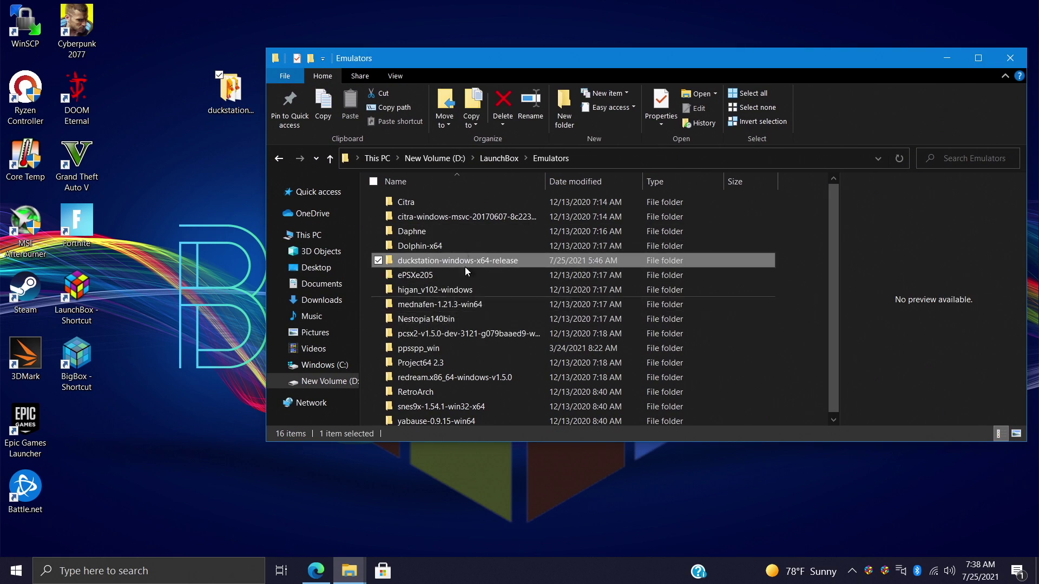
click(950, 61)
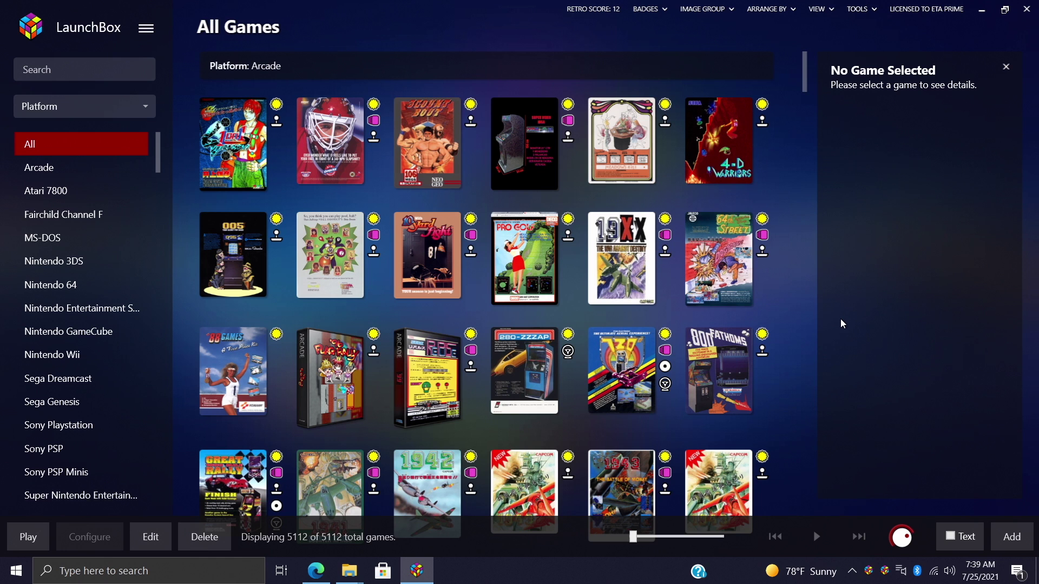
Step: Open Tools > Manage Emulators and add a new emulator, leaving the name list unchosen
click(146, 30)
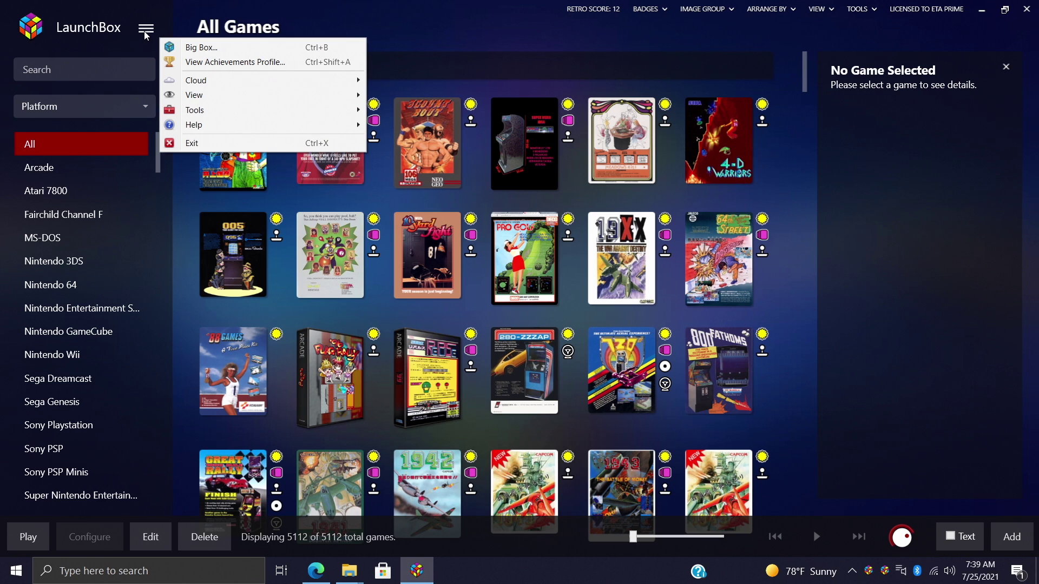
mouse_move(201, 111)
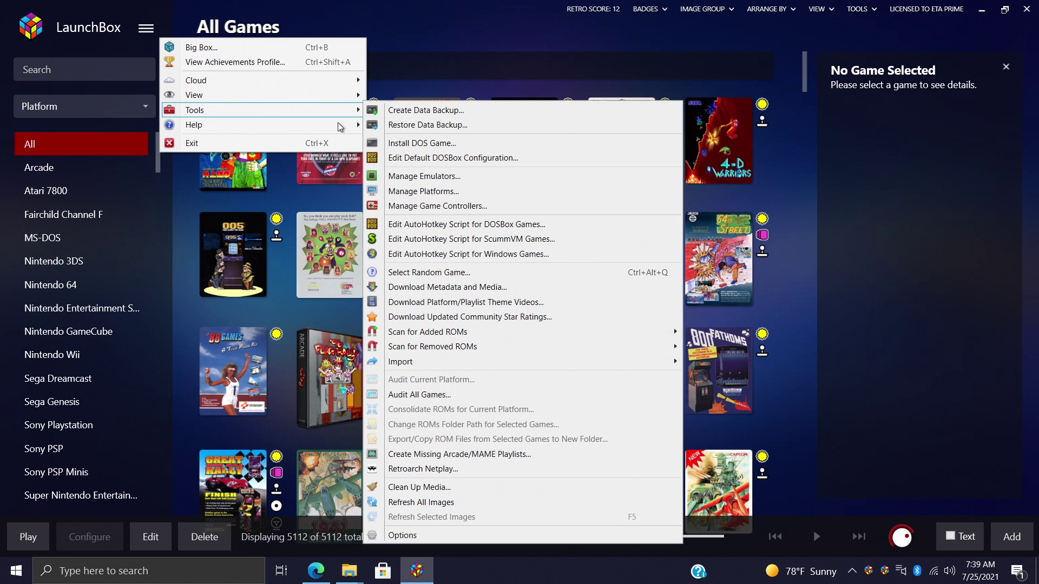
click(417, 181)
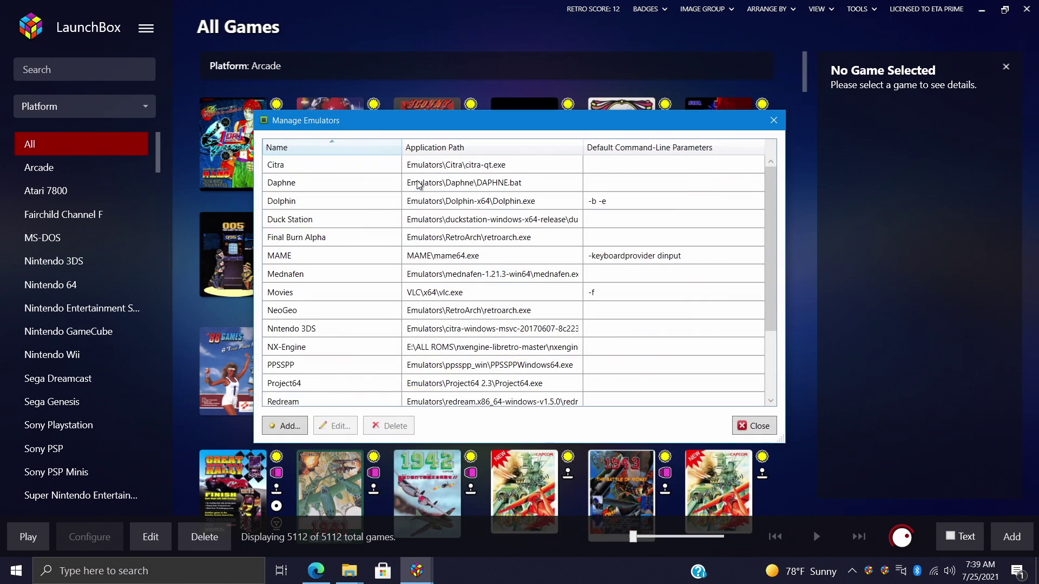
click(290, 427)
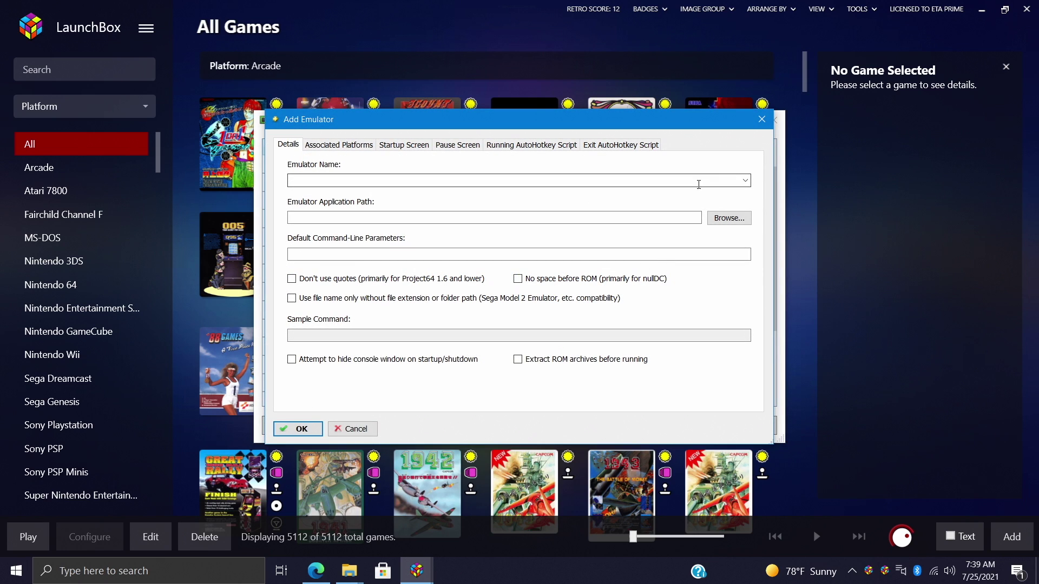
click(745, 180)
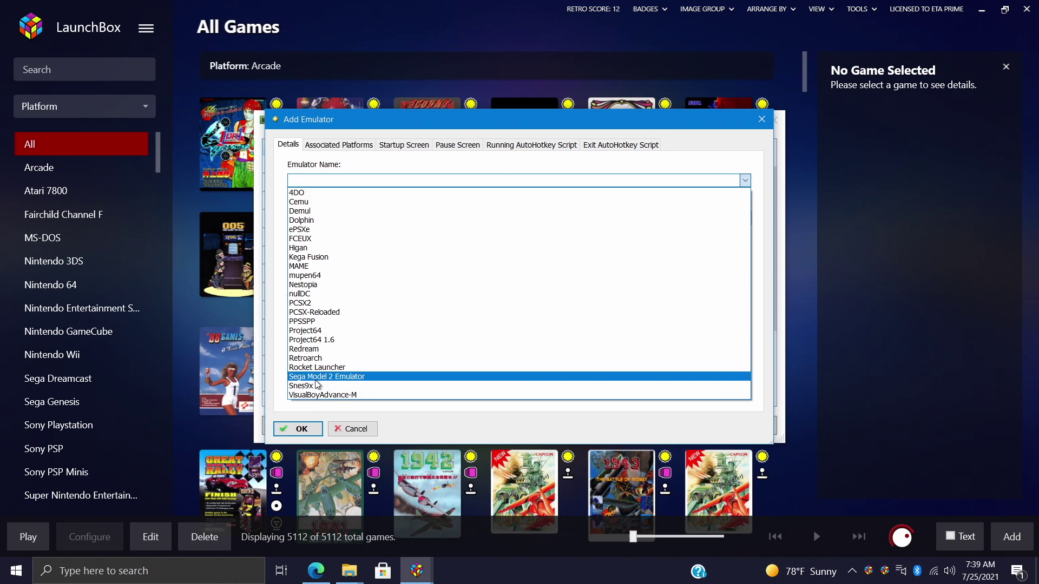
click(278, 261)
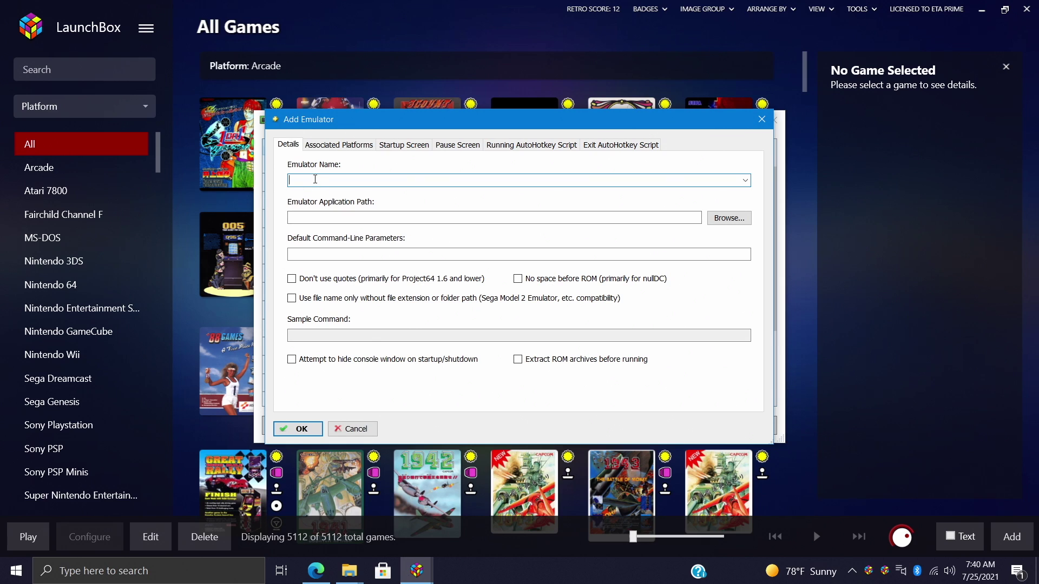
Step: Name the emulator Duck Station and set its application to Emulators\duckstation-windows-x64-release\duckstation-nogui-x64-ReleaseLTCG.exe
text(Duck Station)
click(731, 219)
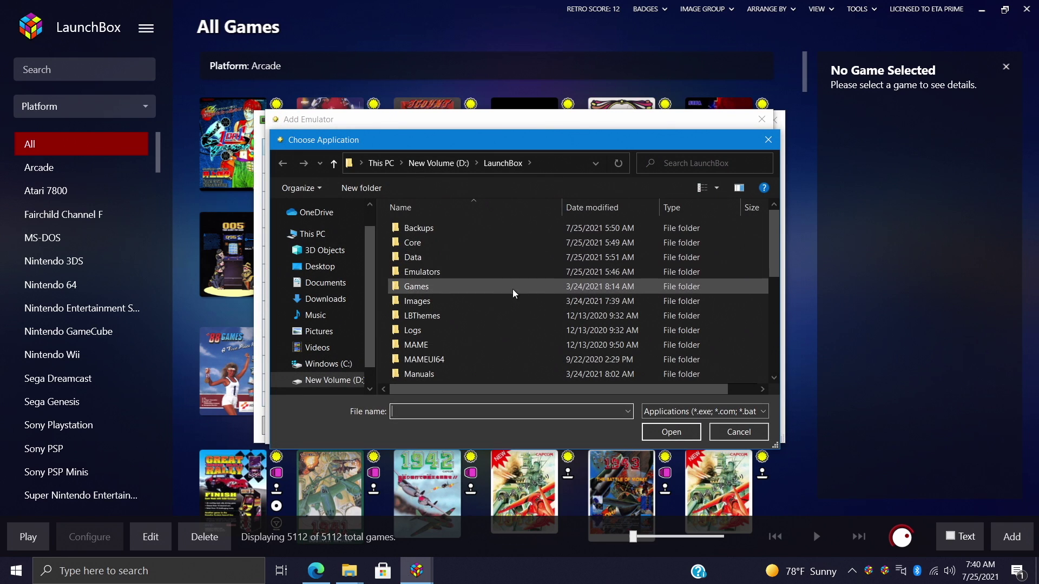
double_click(425, 271)
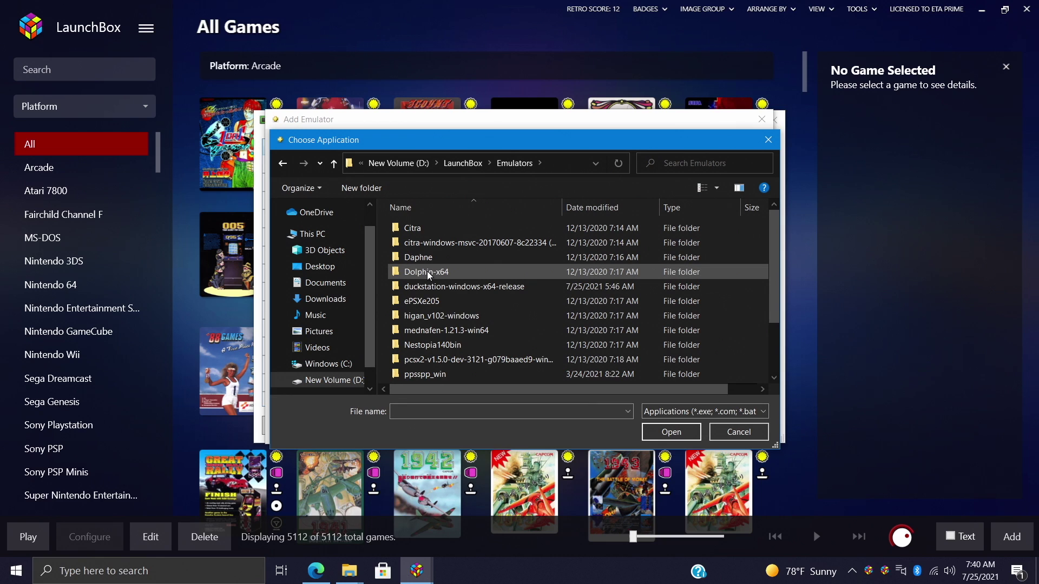
double_click(422, 286)
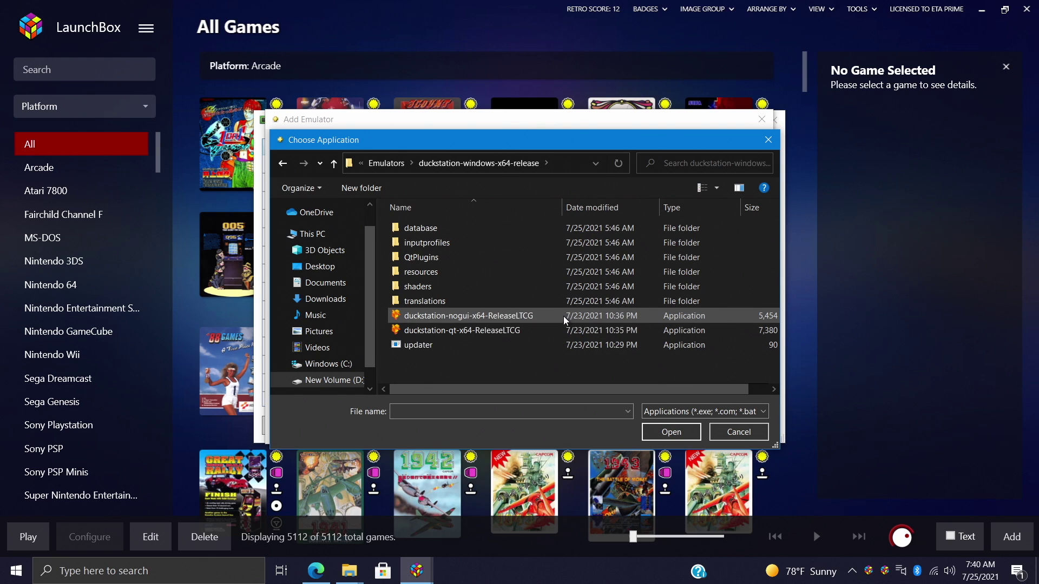
click(480, 314)
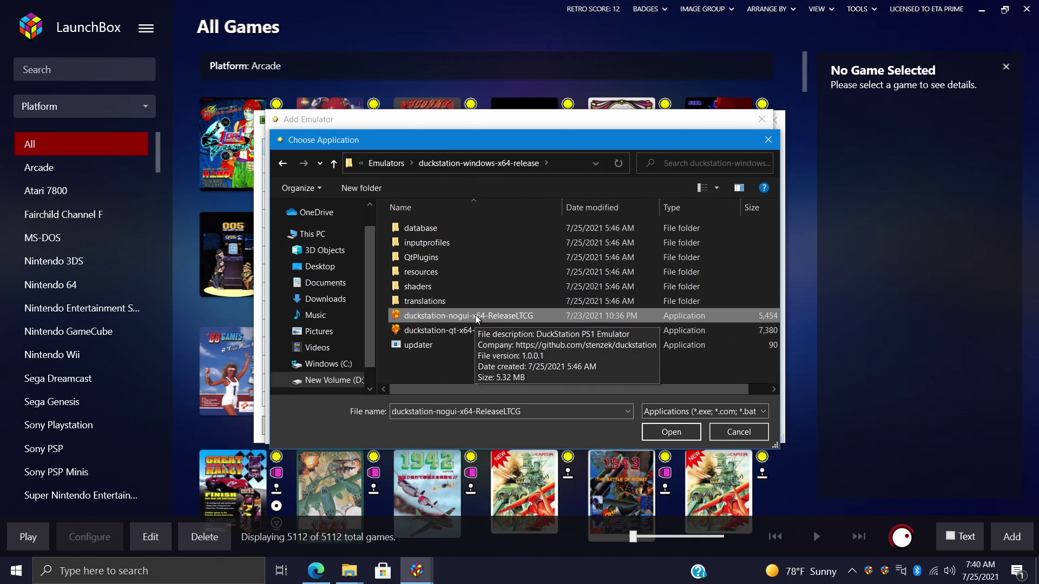
double_click(476, 314)
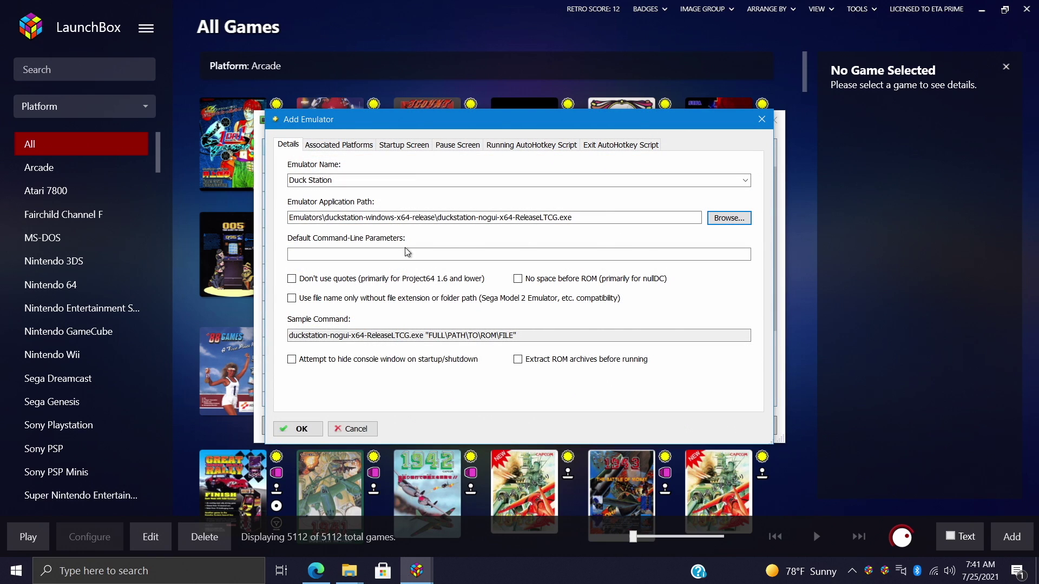
click(336, 255)
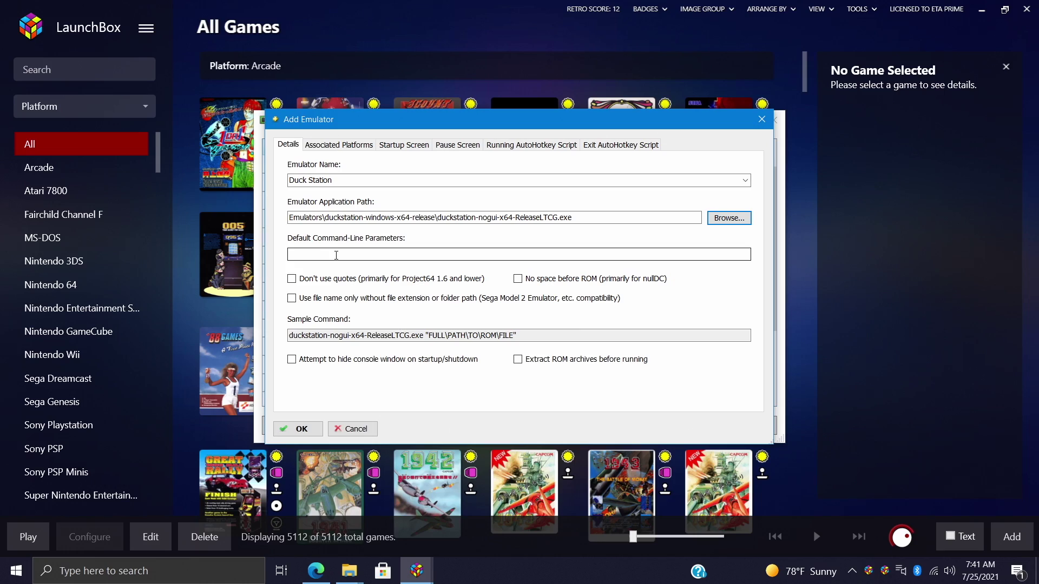
Step: Copy the -fullscreen text from the forum's command-line parameter list in Edge
click(316, 571)
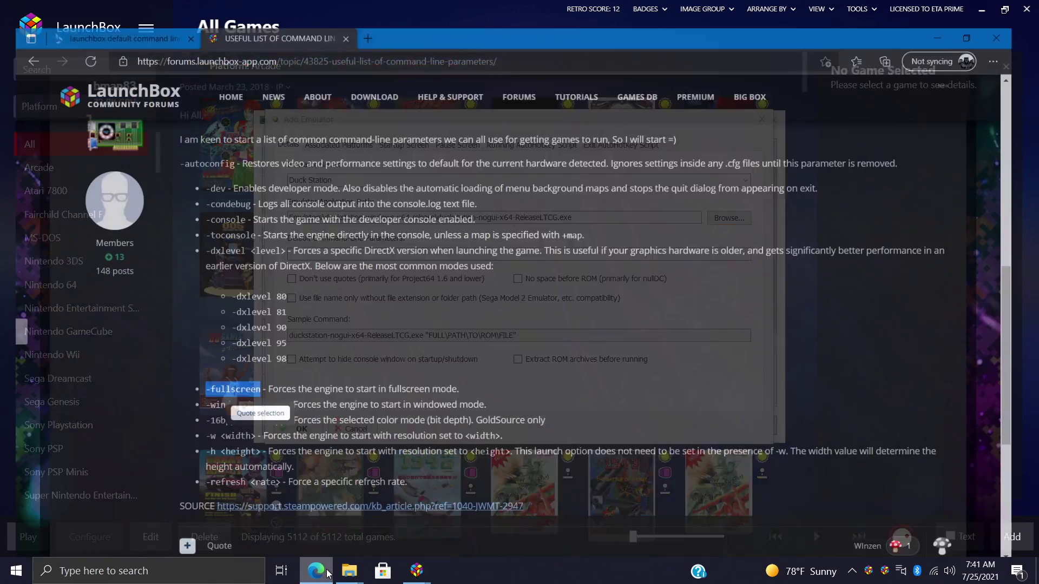
scroll(375, 408, up, 4)
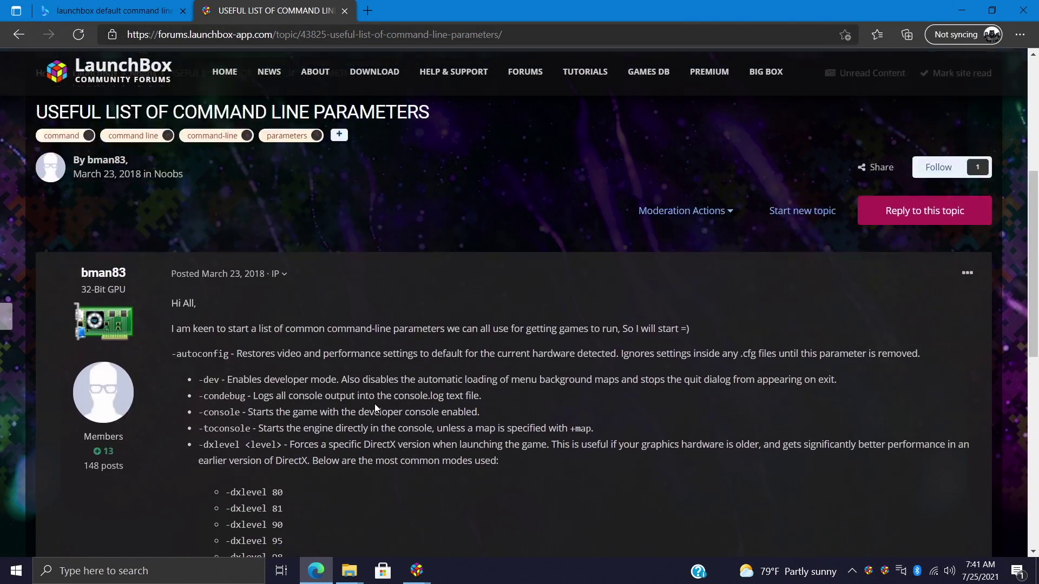
scroll(374, 404, down, 5)
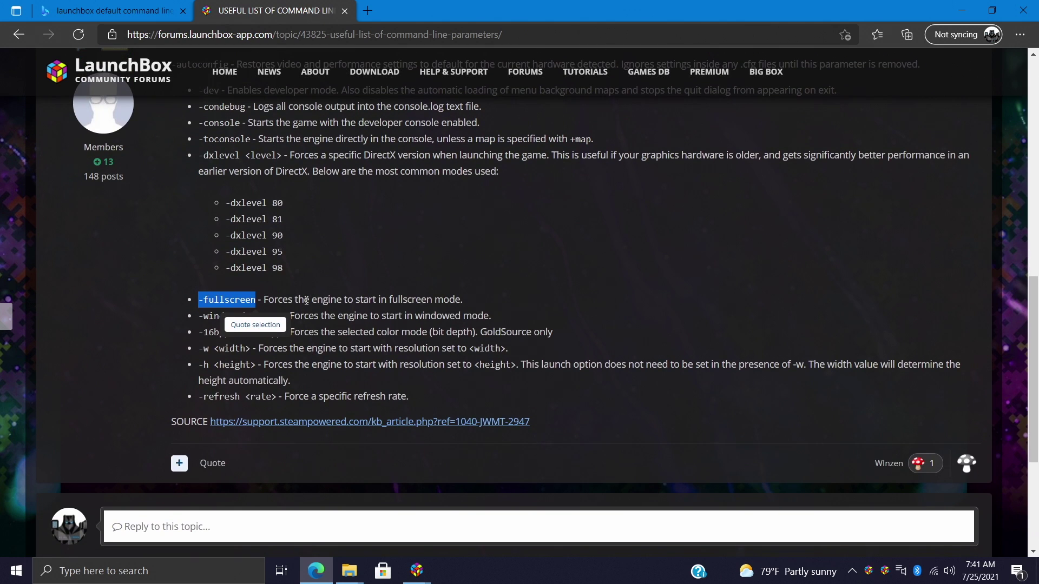
click(393, 293)
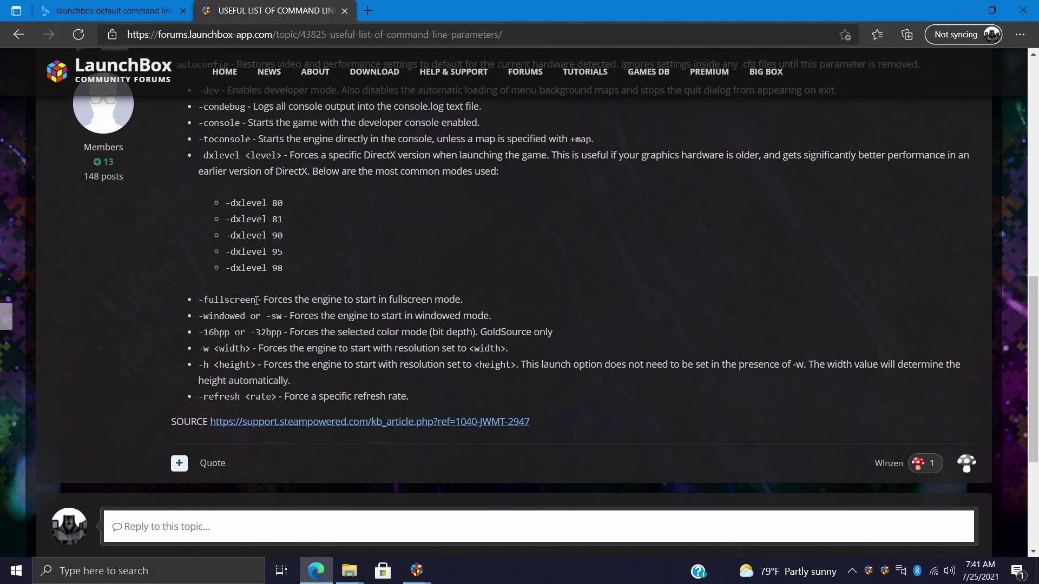
drag(256, 300, 199, 302)
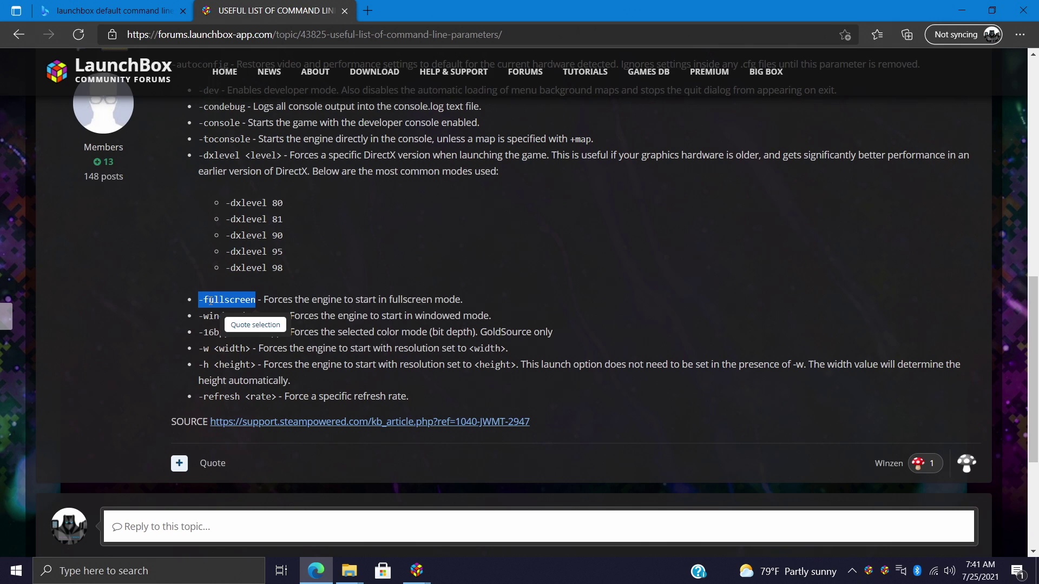
right_click(209, 304)
click(223, 309)
Step: Paste -fullscreen into Duck Station's Default Command-Line Parameters box
click(961, 10)
right_click(317, 253)
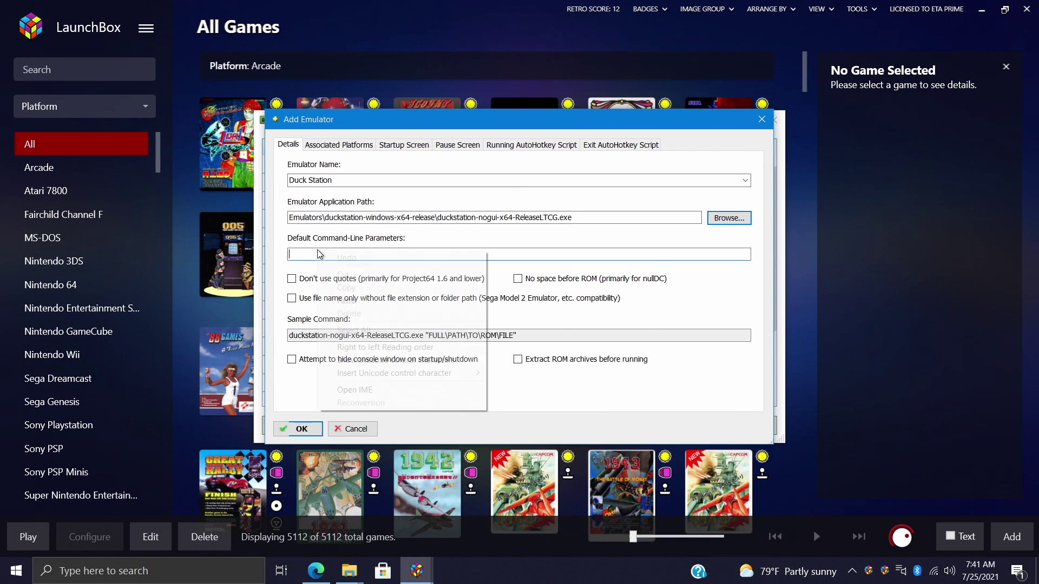
click(353, 301)
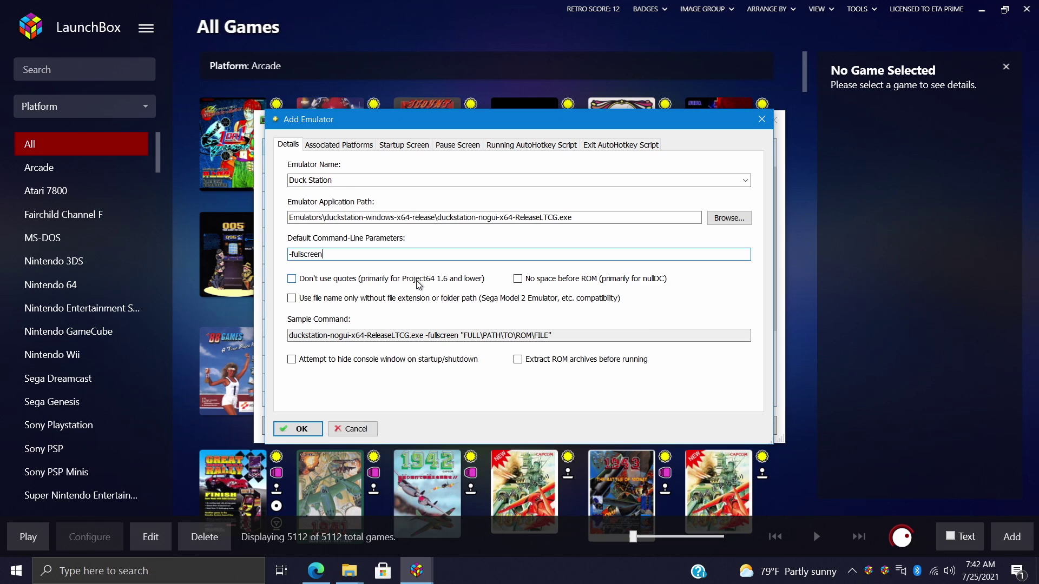
Step: On the Associated Platforms tab, add Sony Playstation and tick Default Emulator for it
click(345, 146)
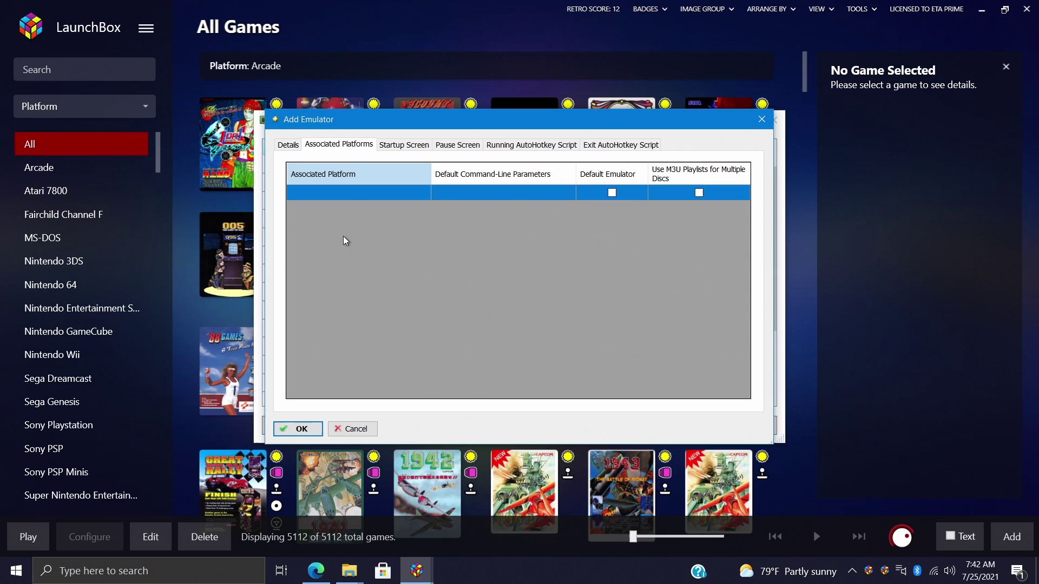
click(363, 191)
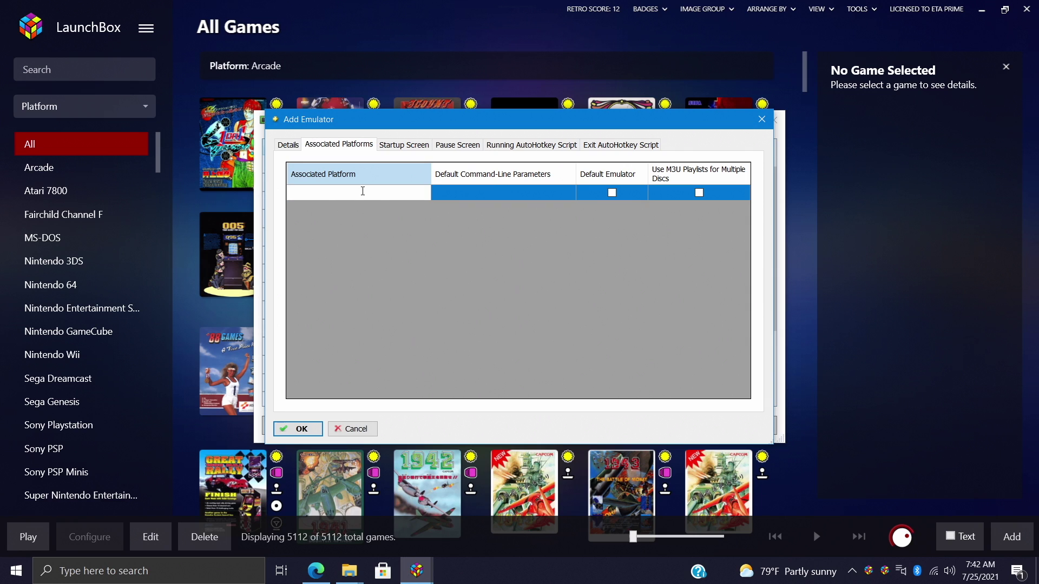
text(Sega Dreamcast)
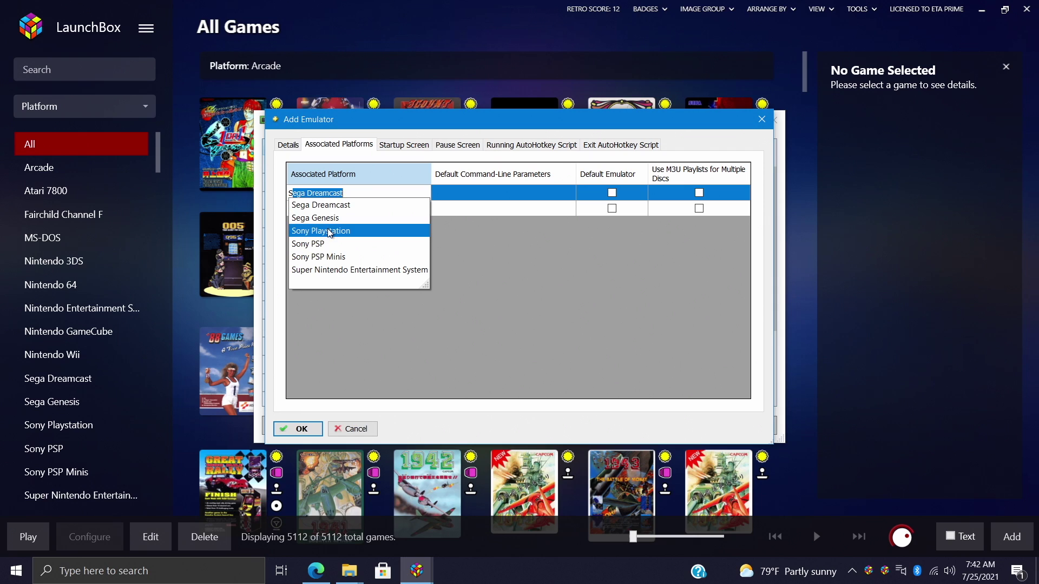
click(330, 232)
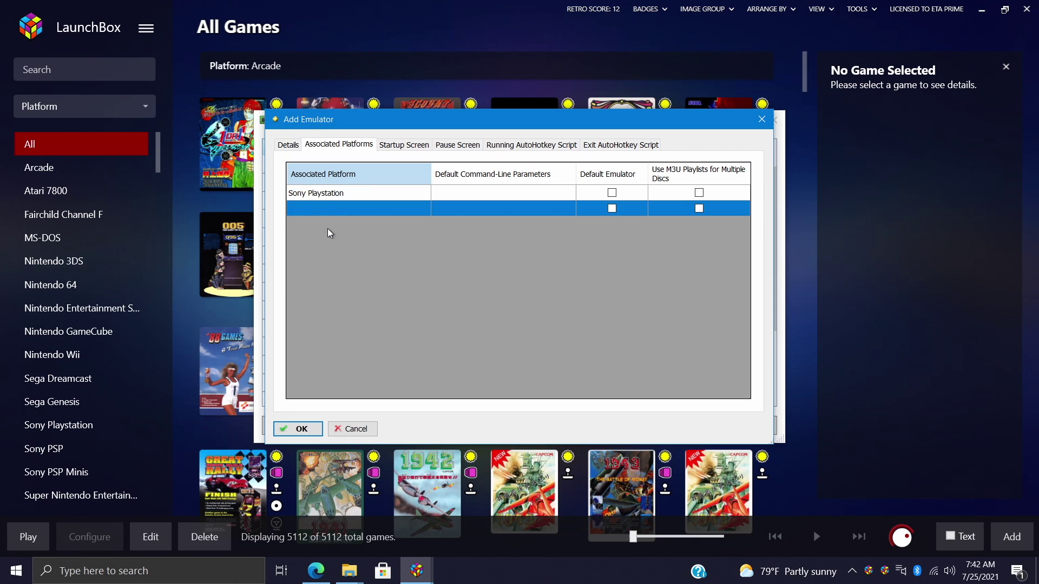
click(612, 193)
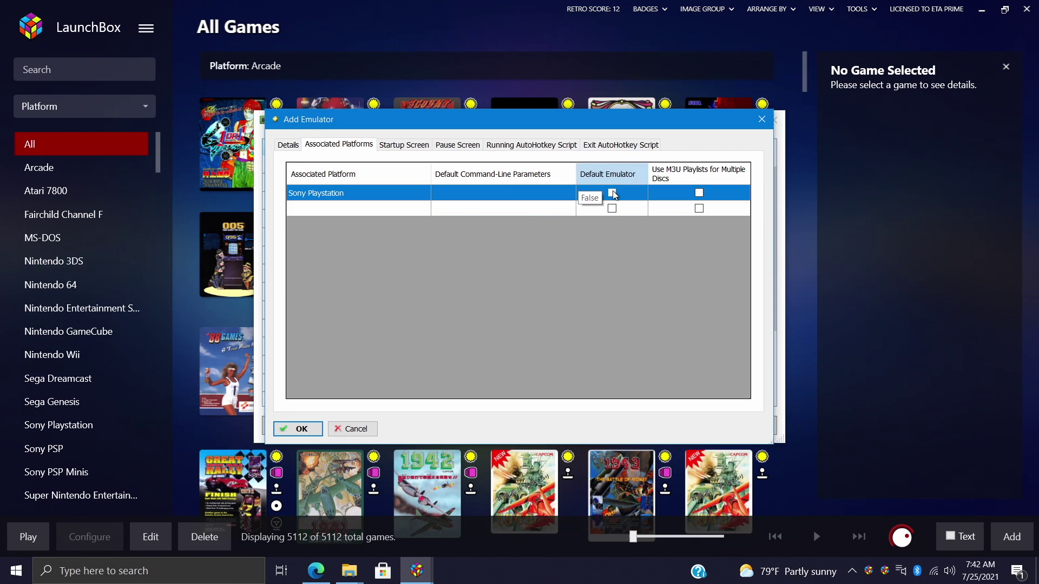
click(614, 193)
click(395, 146)
click(448, 150)
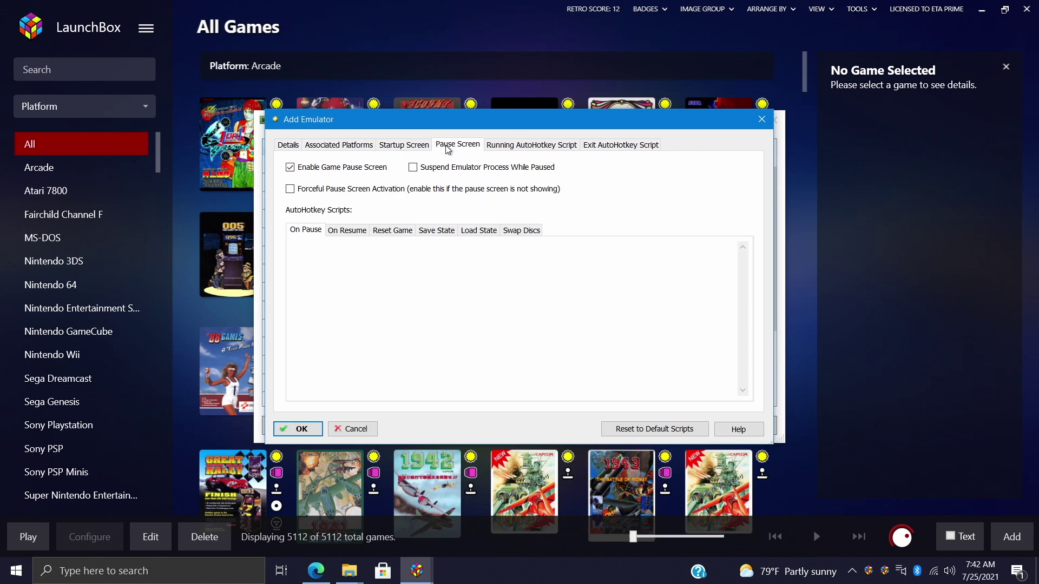
click(399, 148)
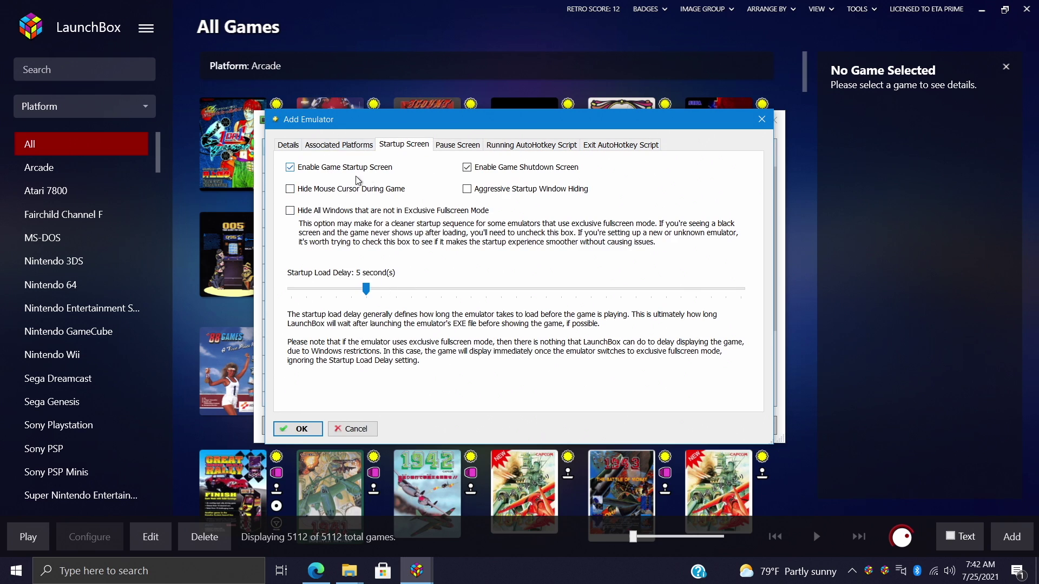
click(355, 146)
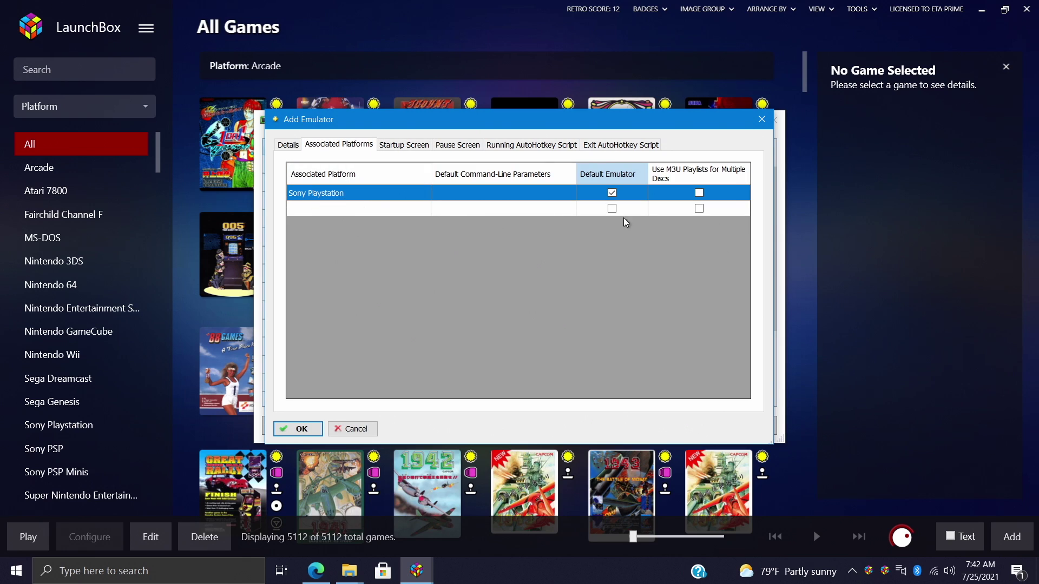
Step: Review the Details tab, confirm Duck Station with OK, and close Manage Emulators
click(297, 148)
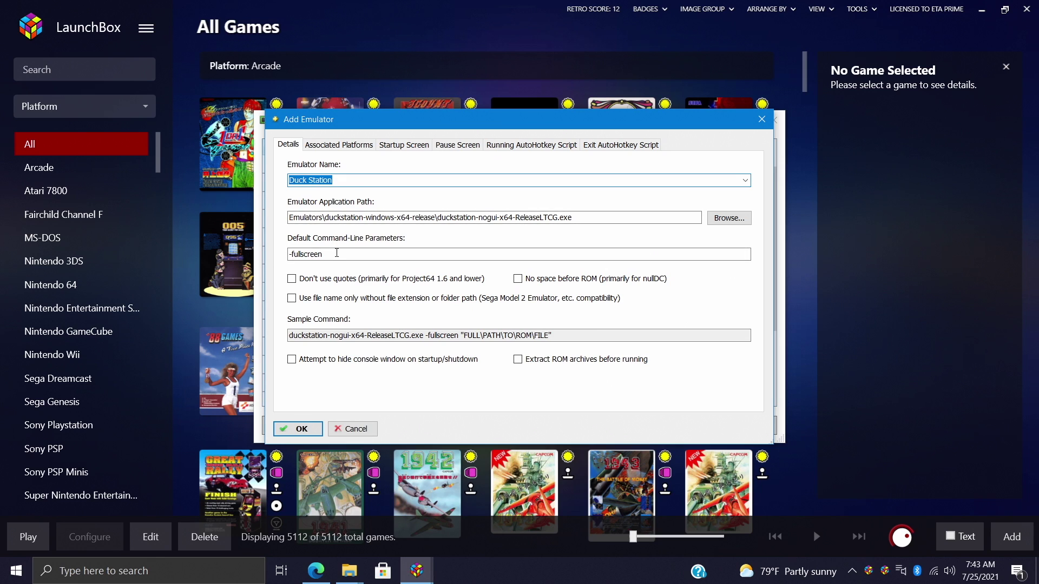
click(297, 429)
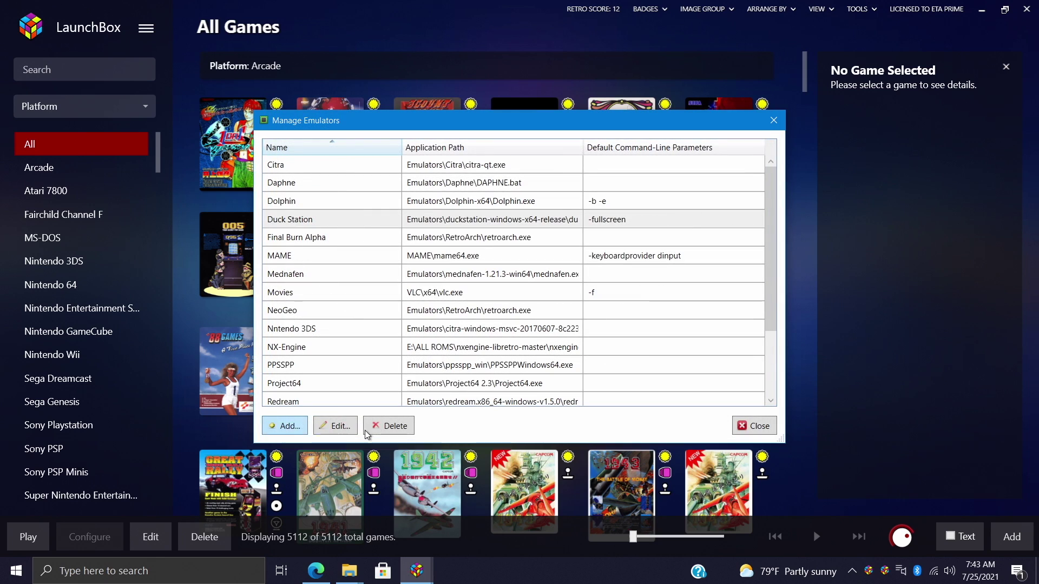
click(757, 427)
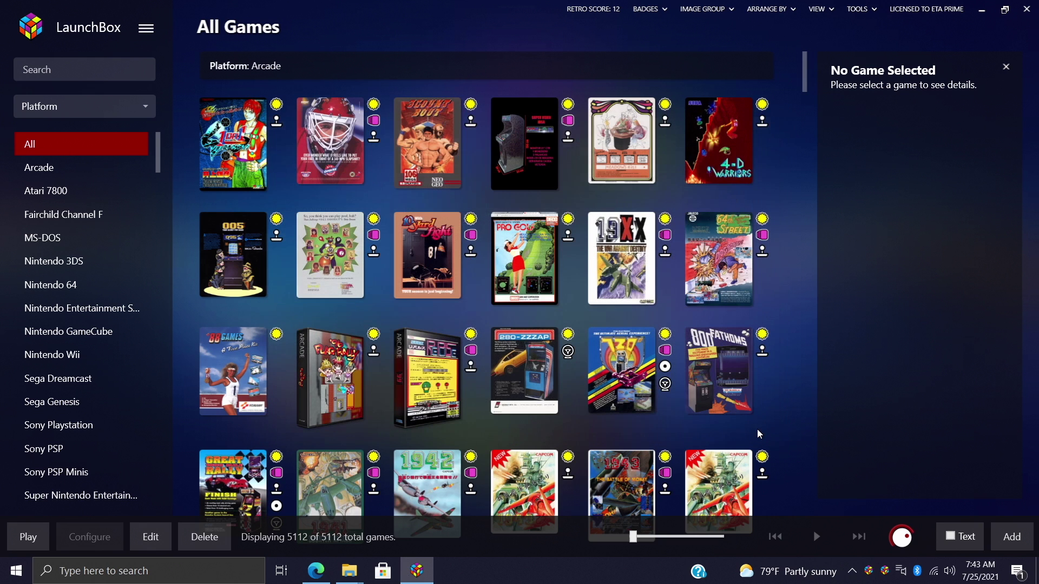
Step: Filter the library to the 9 Sony Playstation games and show Tekken 3 (USA) (Track 1)'s details
click(65, 430)
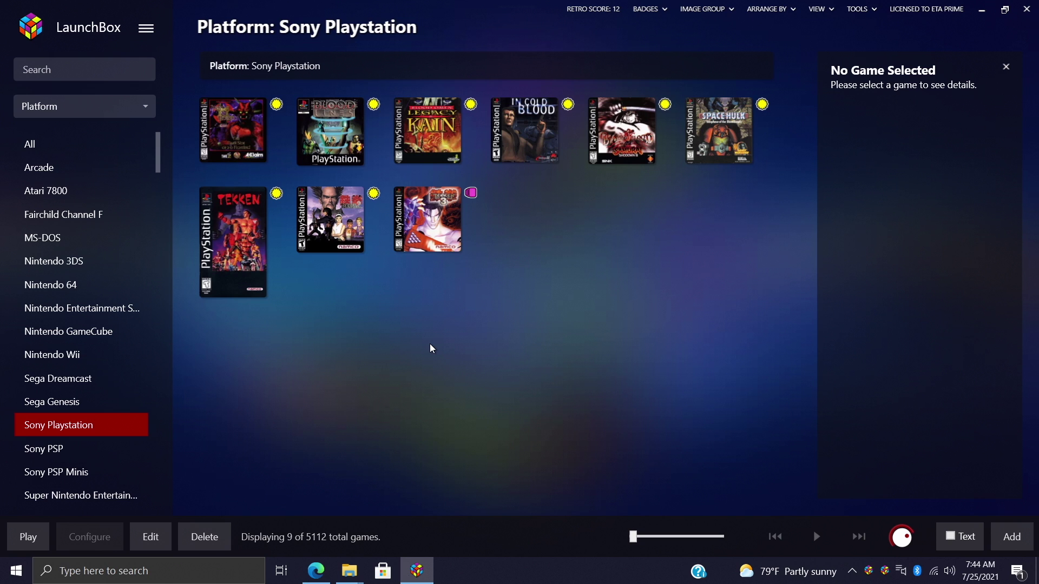
click(419, 225)
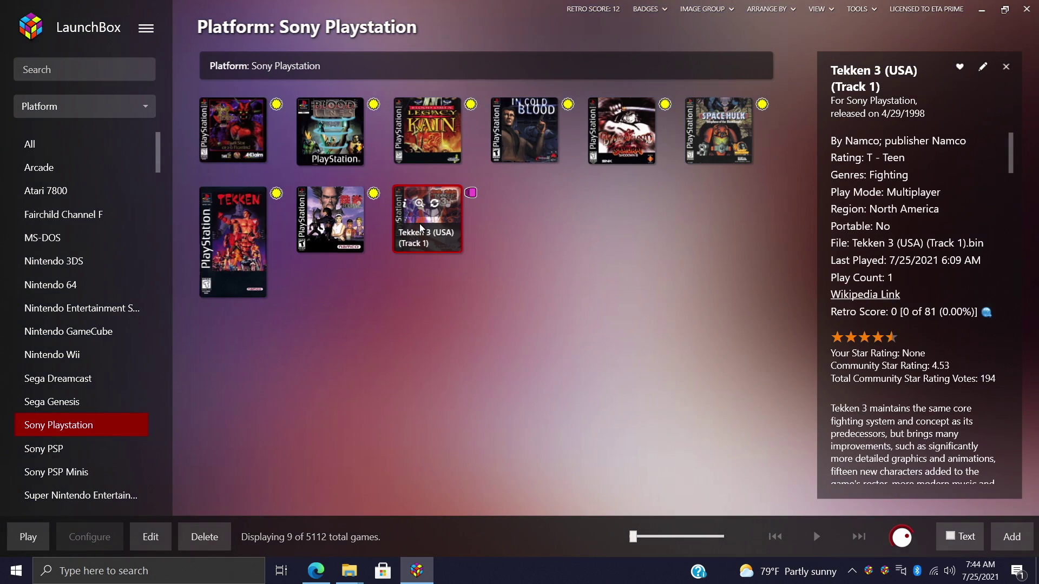
Step: Launch Tekken 3 (USA) (Track 1) from LaunchBox so it runs full-screen in DuckStation
double_click(421, 227)
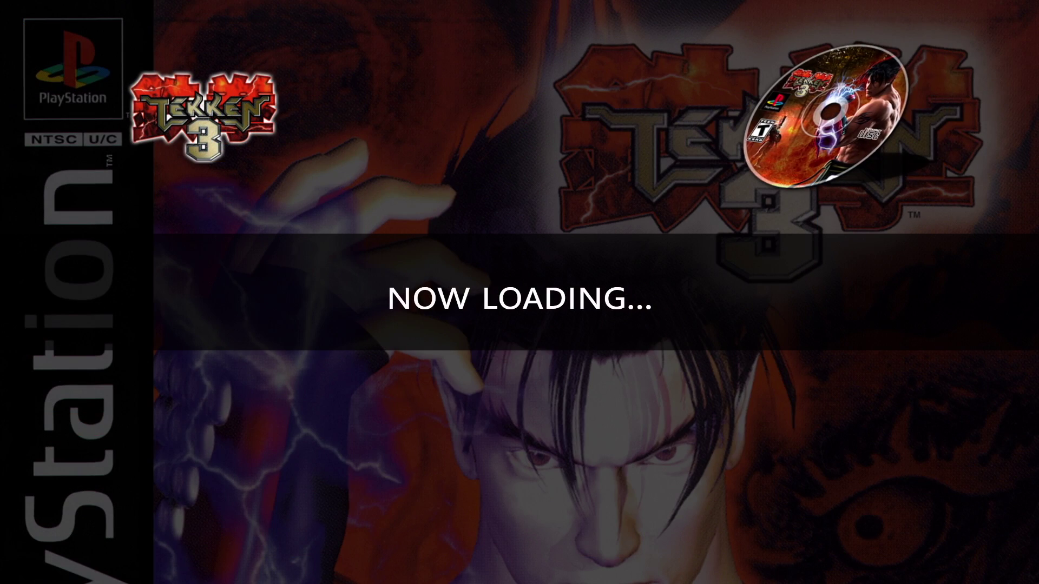